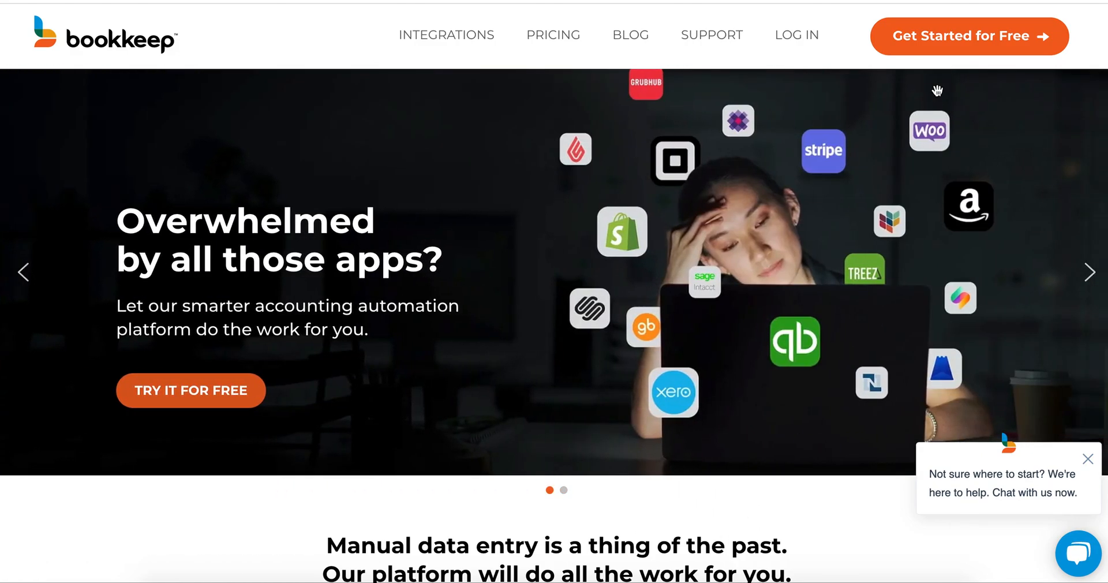
Step: Start with Bookkeep for free, check the organization's accounting connection, and return to its connected apps
click(932, 46)
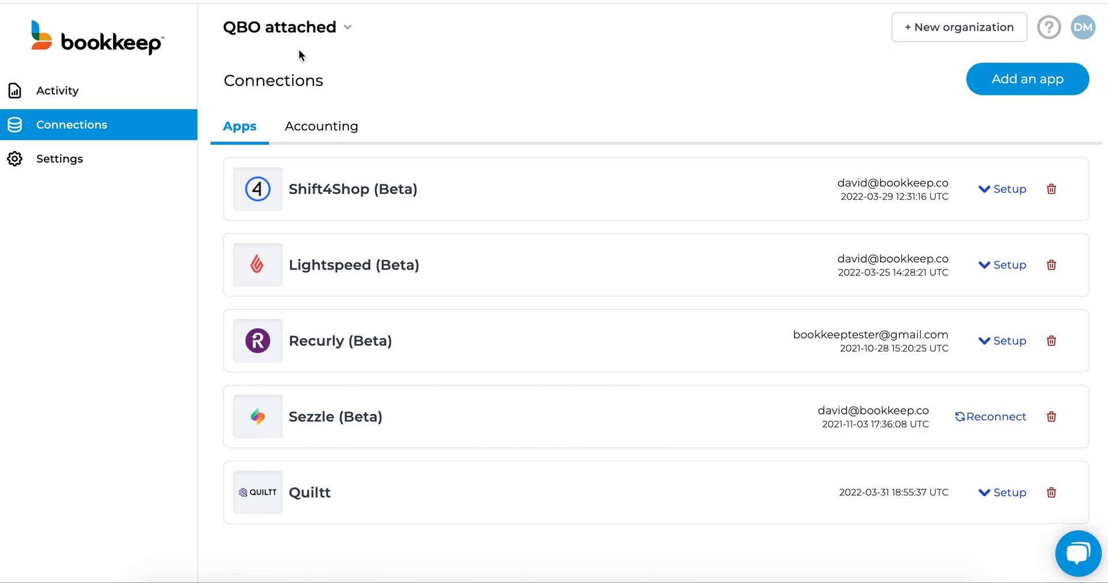
click(316, 136)
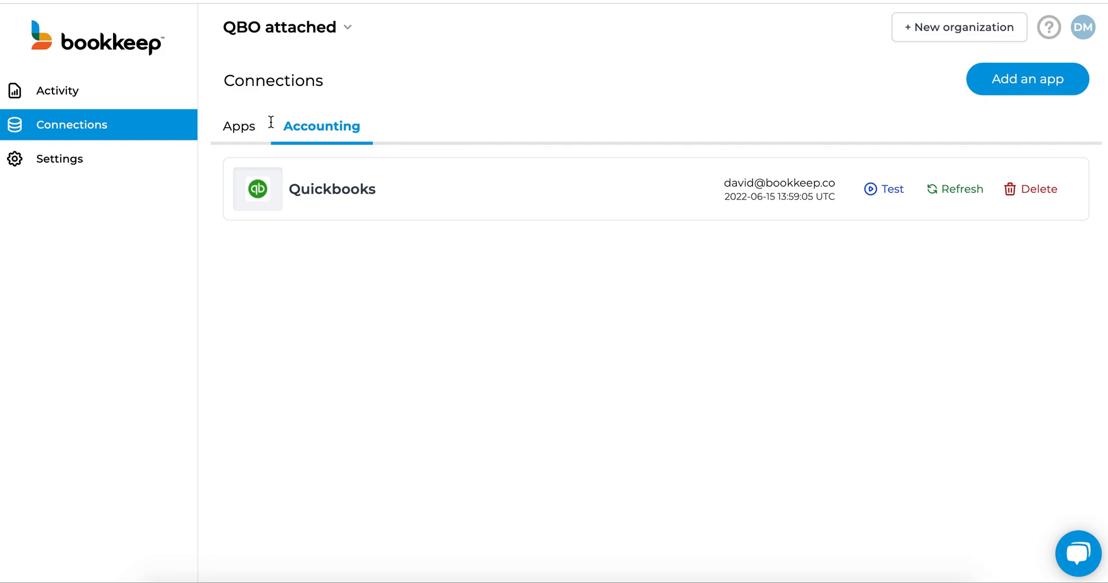
click(246, 132)
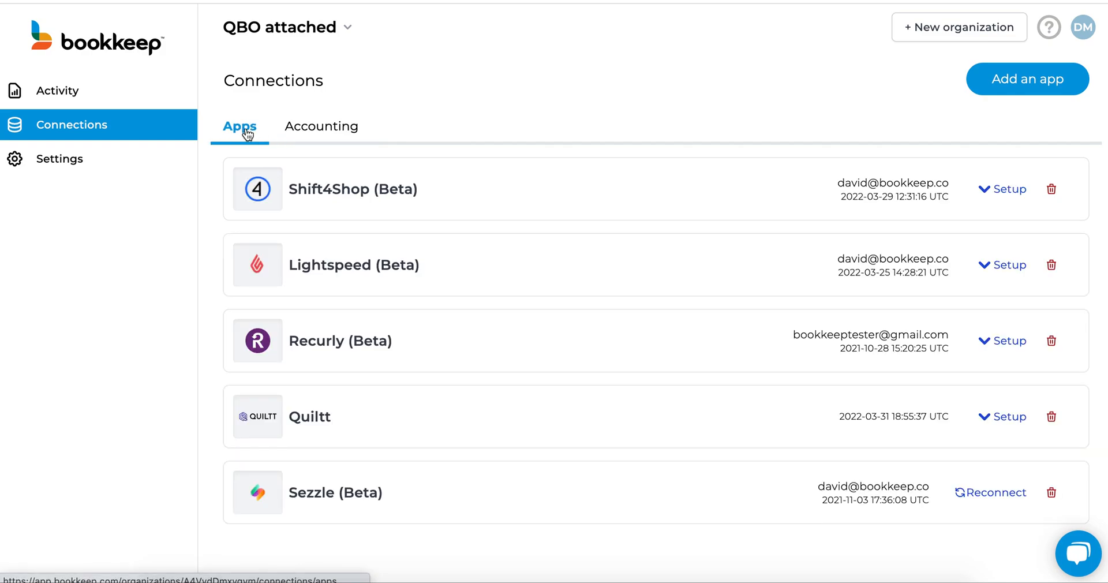
Step: Search the apps available to add for "lig" and open the connection options for Lightspeed (Beta)
click(1030, 88)
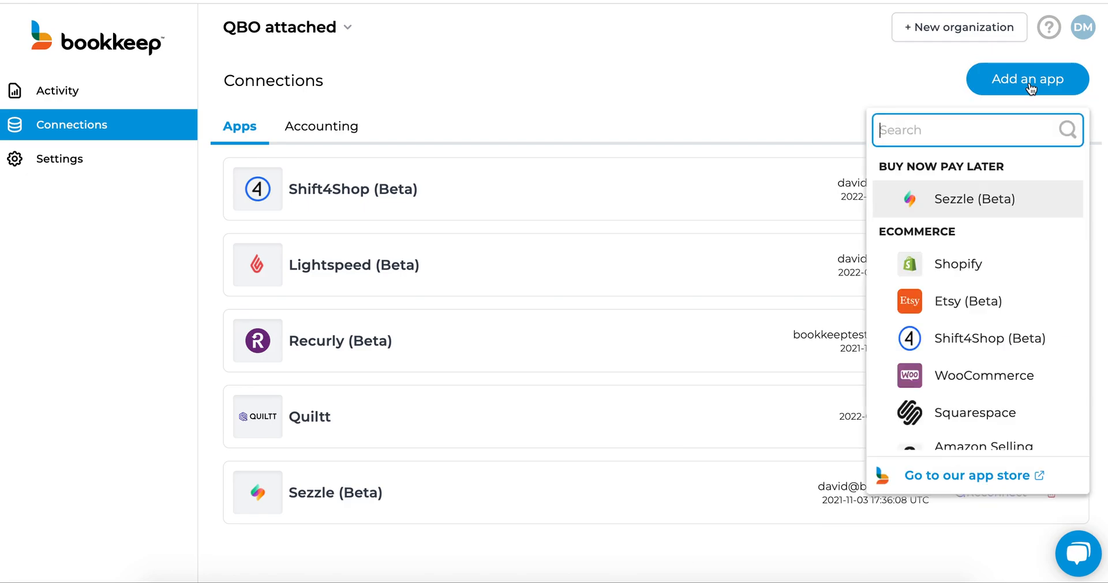
text(pay)
key(BackSpace)
key(BackSpace)
key(BackSpace)
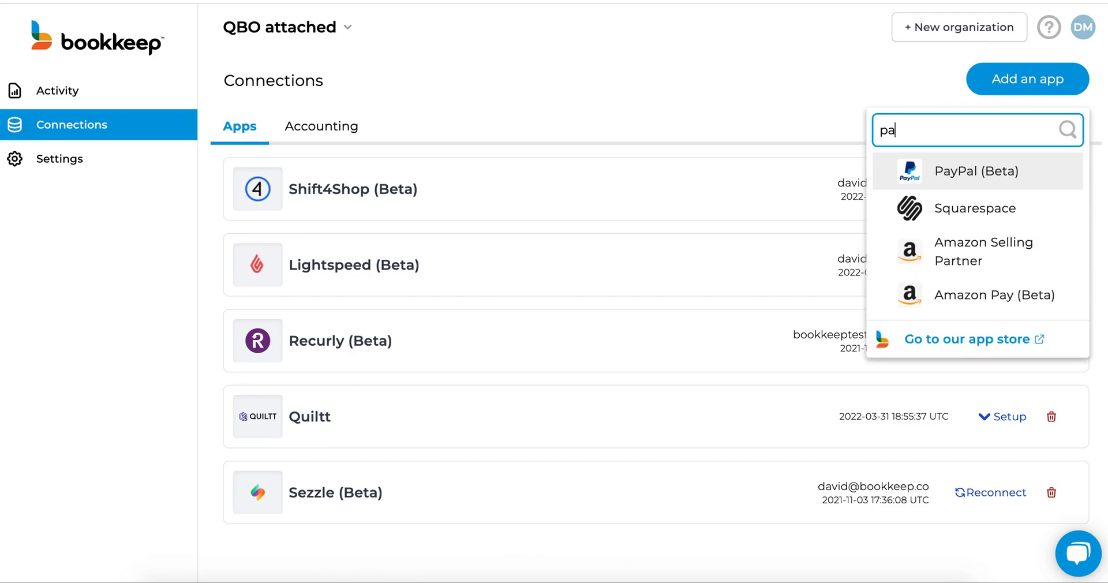
text(lig)
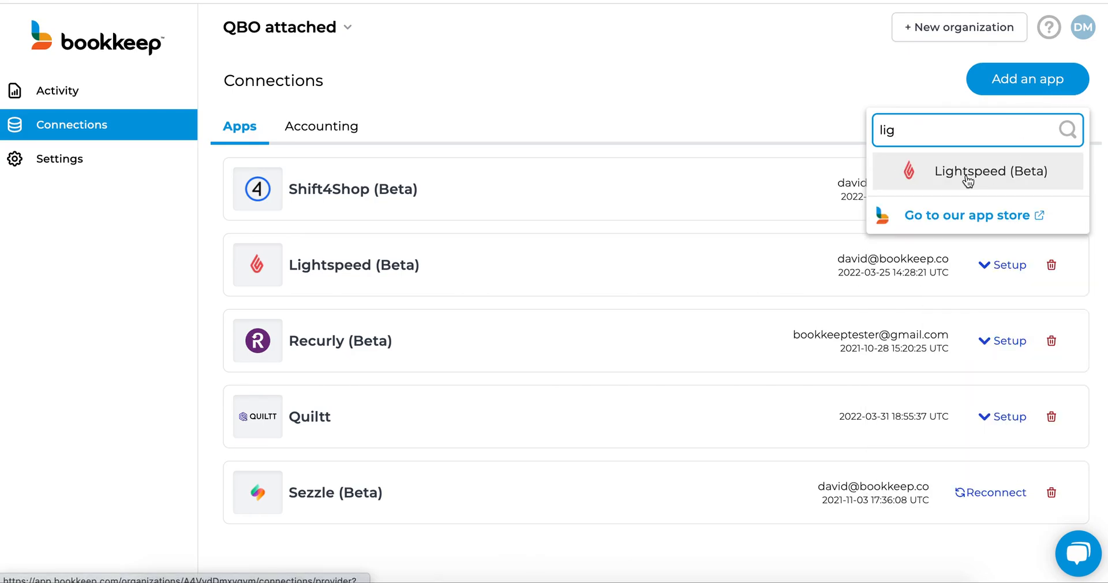
click(967, 180)
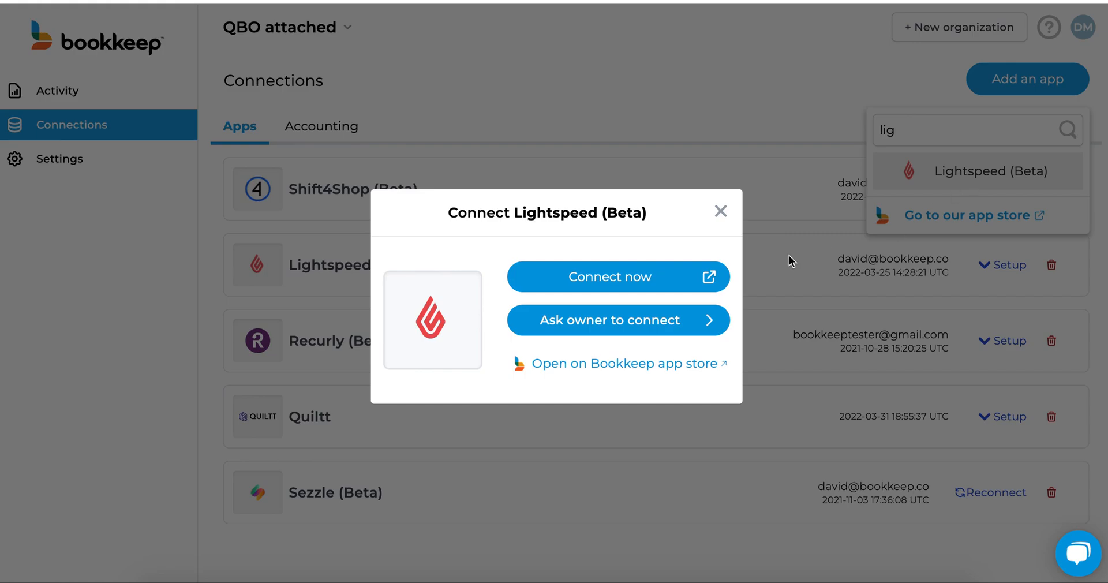
Step: View the Lightspeed sign-in page for connecting now, and leave the connection dialog without signing in
click(619, 285)
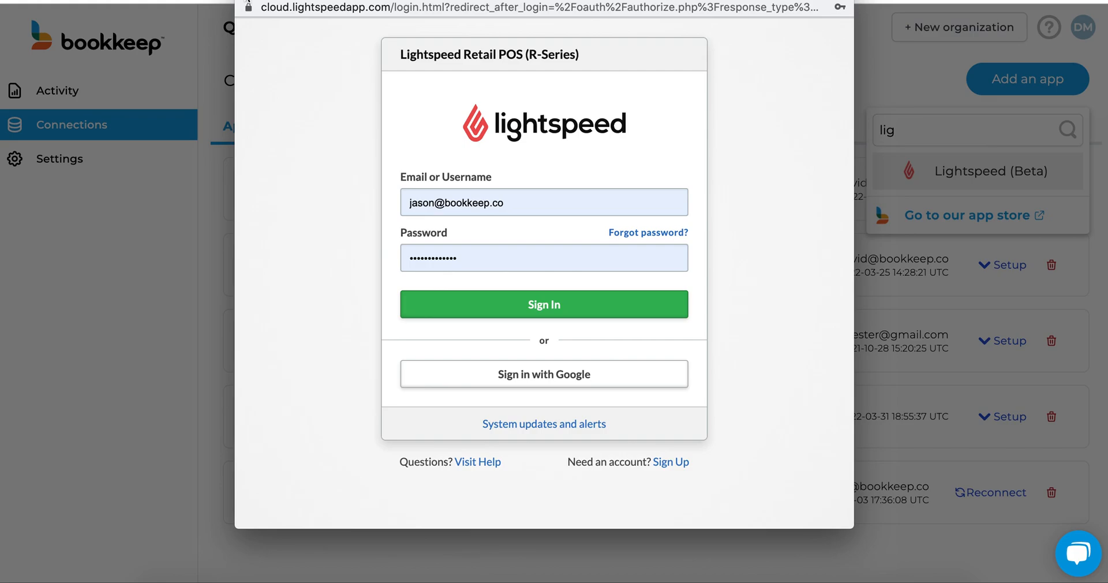
click(248, 0)
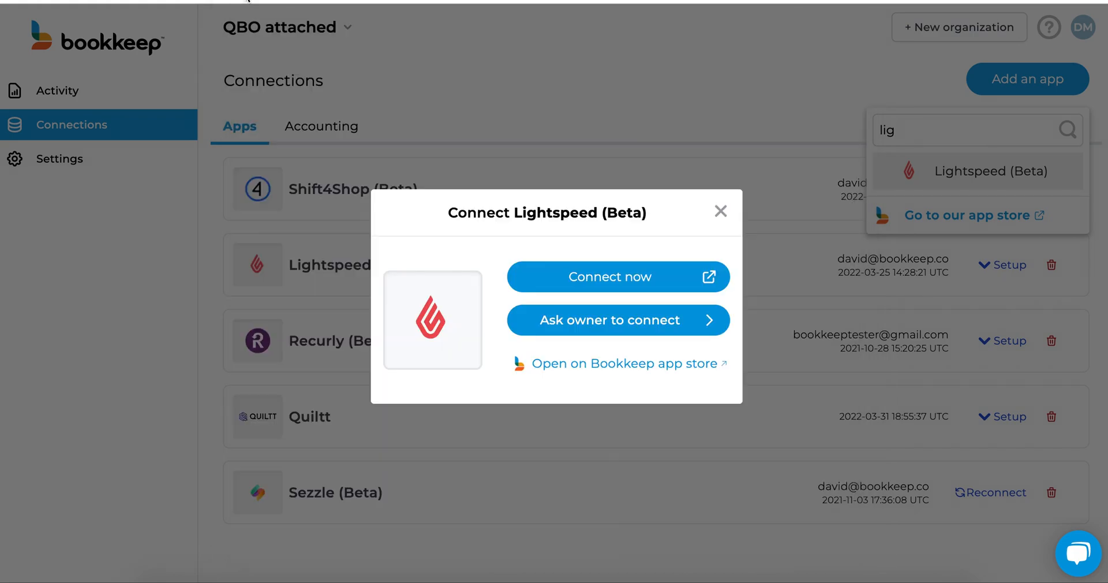
click(720, 212)
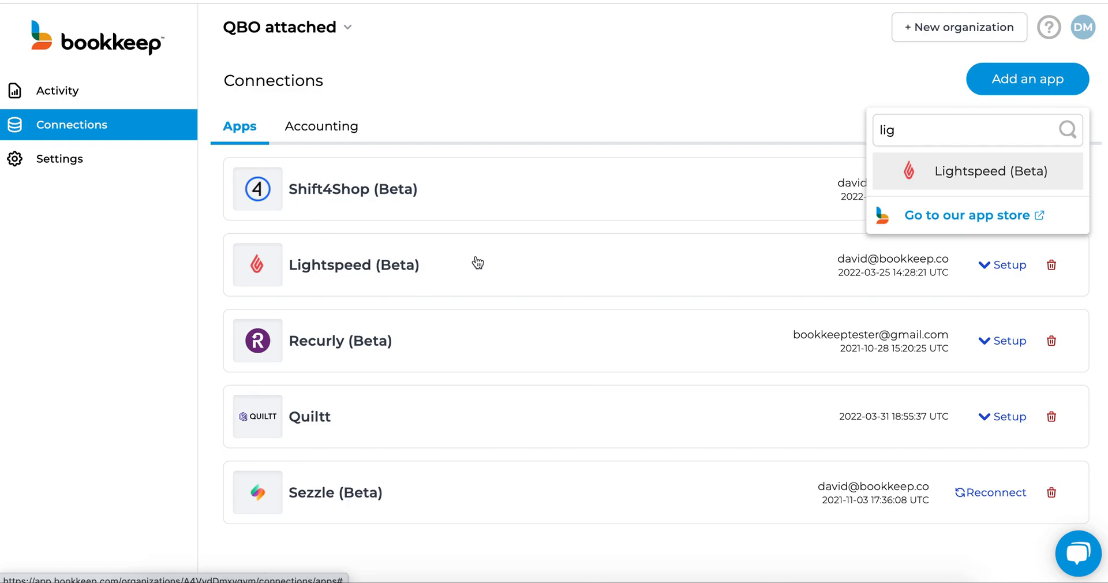
Step: Expand the setup of the existing Lightspeed (Beta) connection and look over its settings without changing them
click(992, 281)
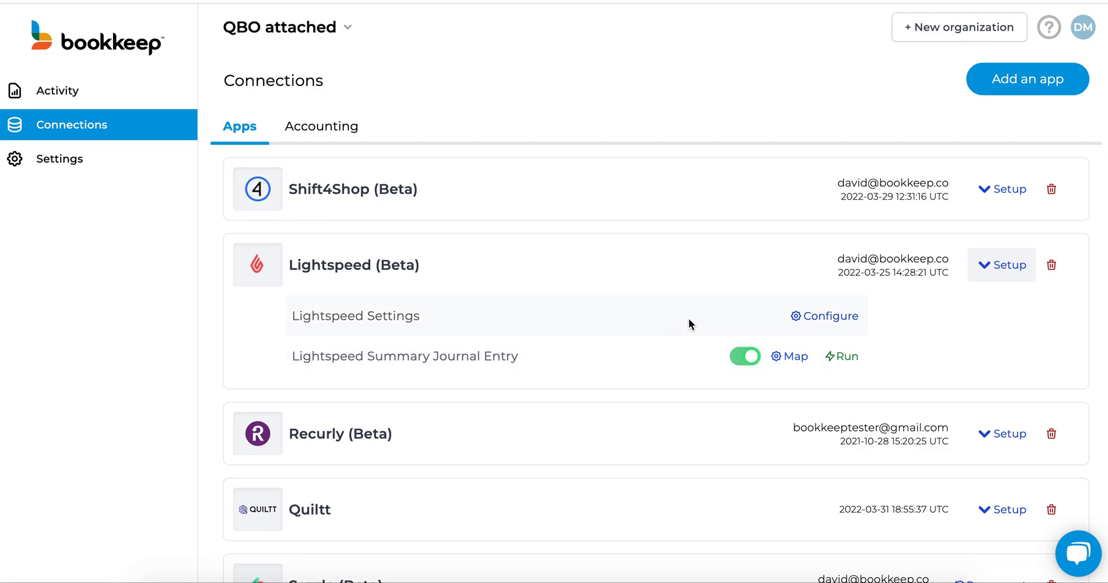
click(830, 319)
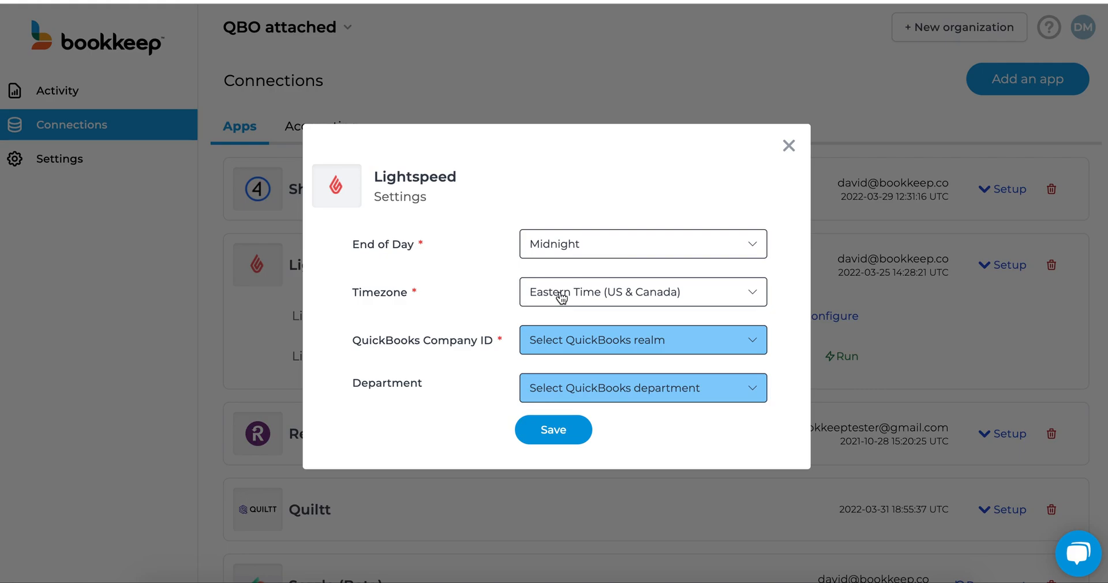
click(785, 151)
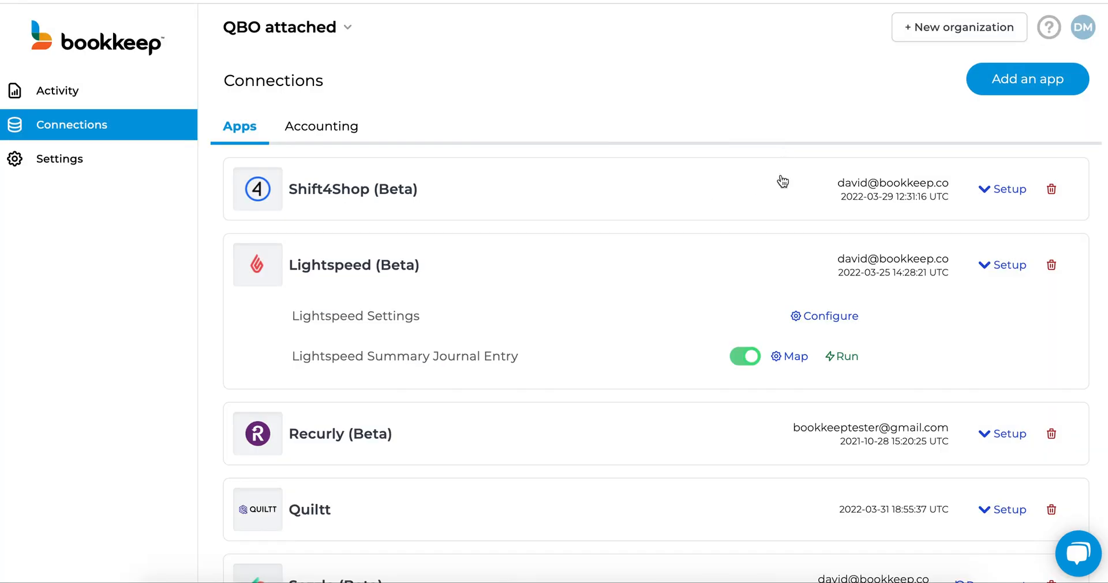
Step: Open the Lightspeed Summary journal entry mapping and search the QuickBooks categories for Gross Sales for "li", keeping the current choice
click(795, 356)
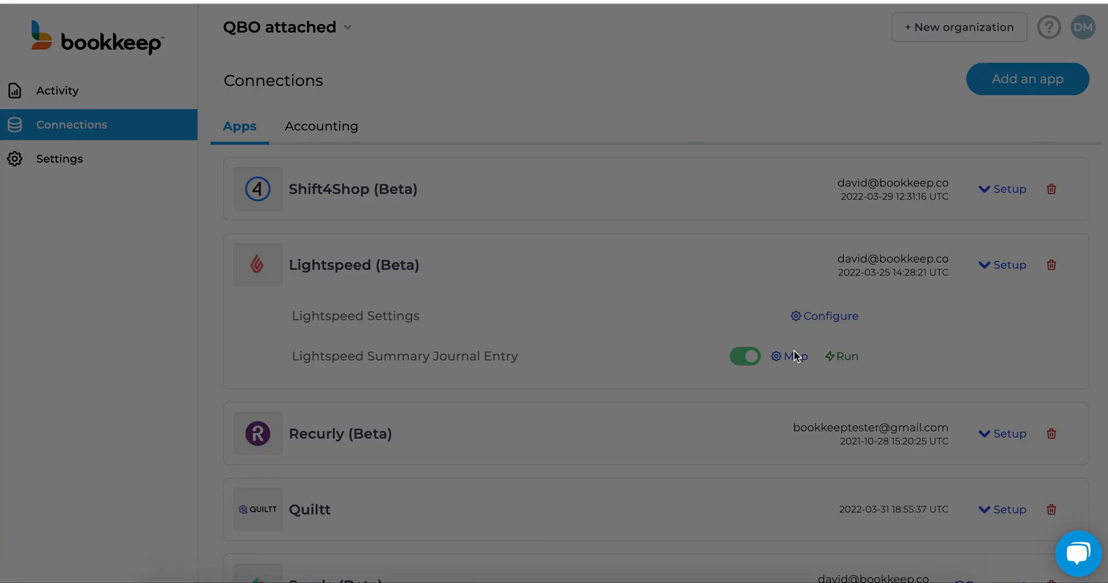
click(794, 352)
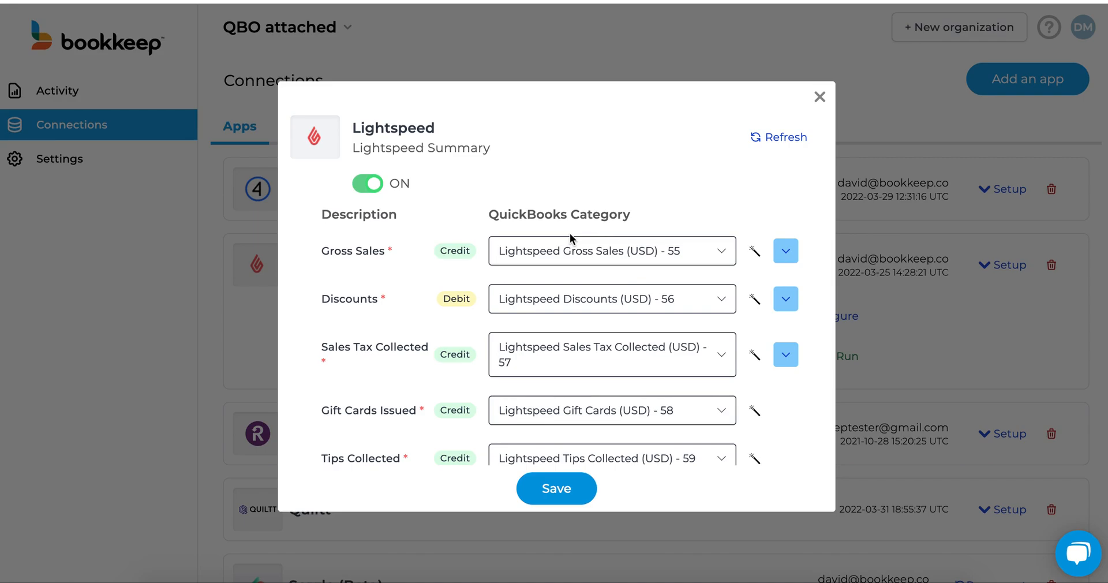
click(576, 254)
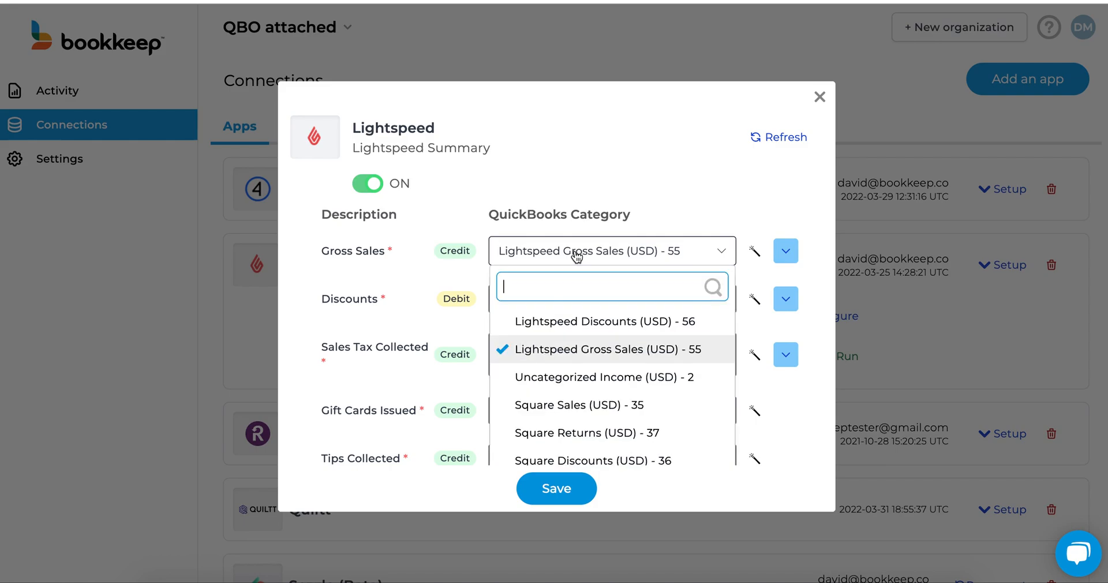
click(576, 254)
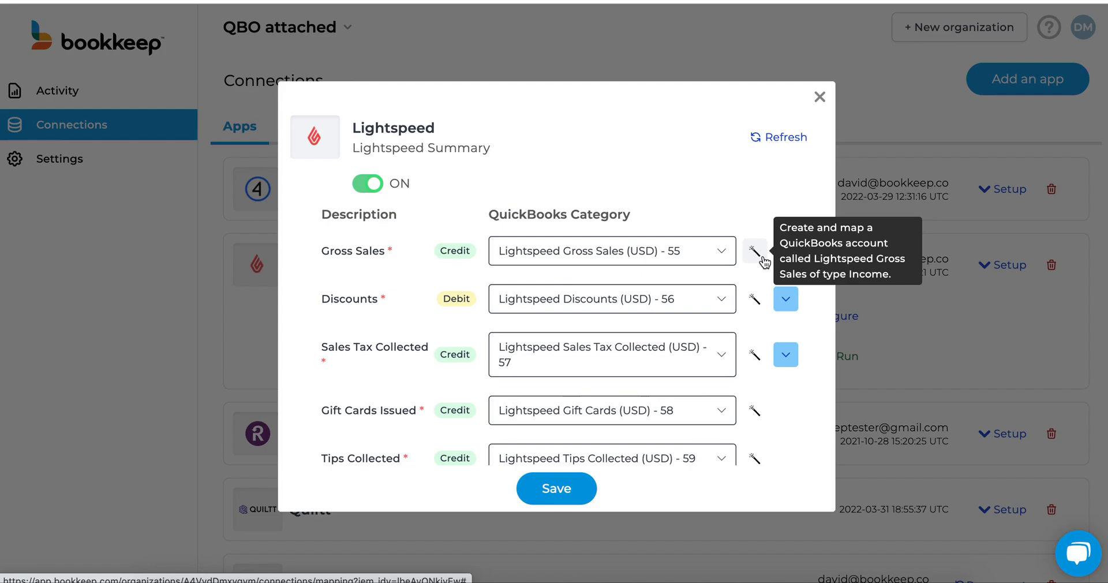
click(681, 253)
text(l)
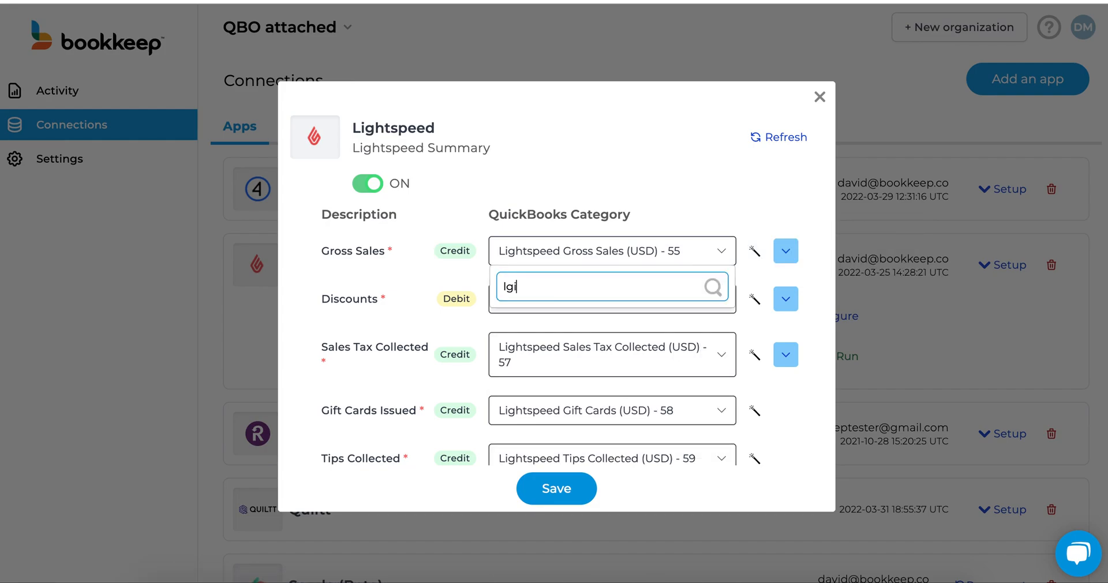
text(i)
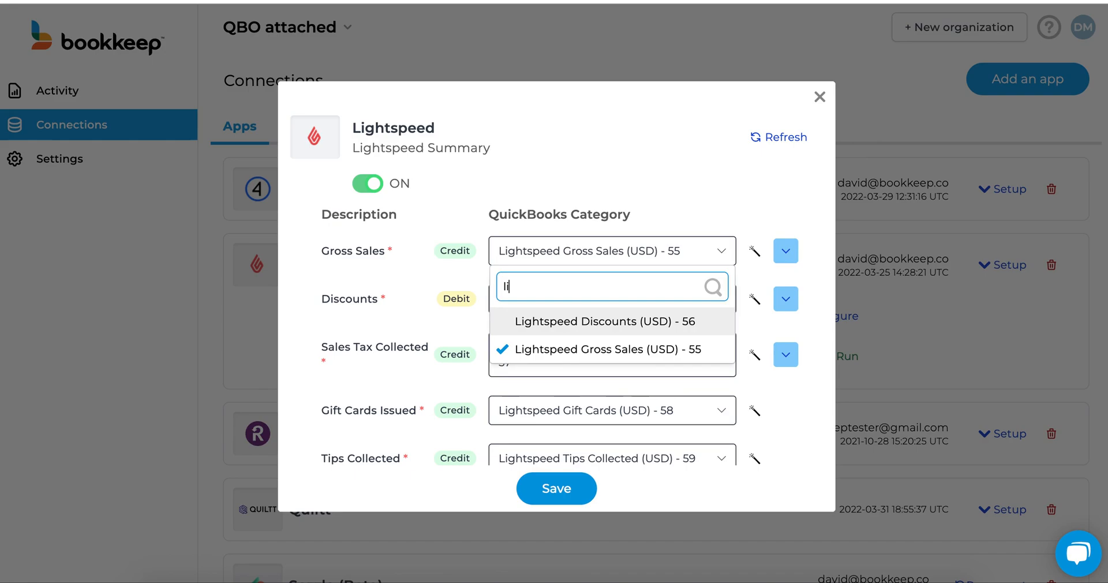
click(681, 218)
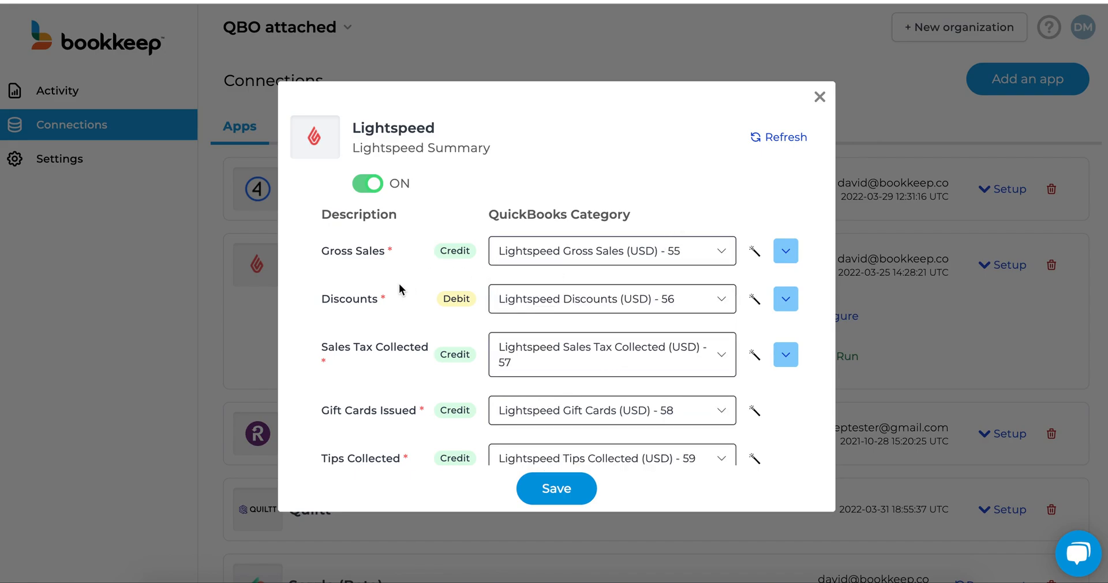
Step: Review the remaining QuickBooks category mappings of the Lightspeed Summary, and close the mapping without saving
scroll(399, 282, down, 1)
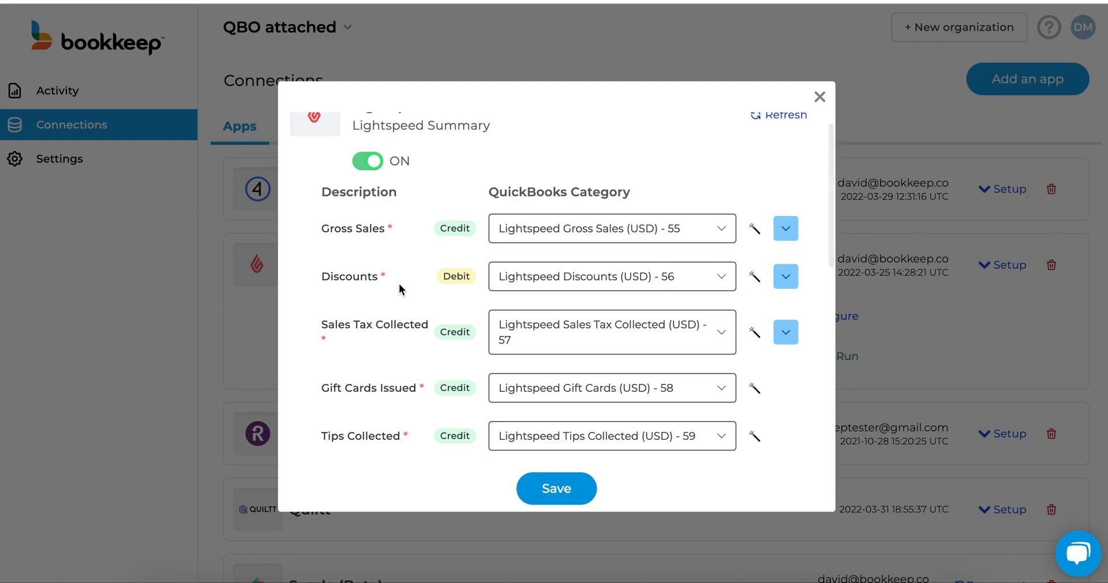
scroll(551, 302, down, 4)
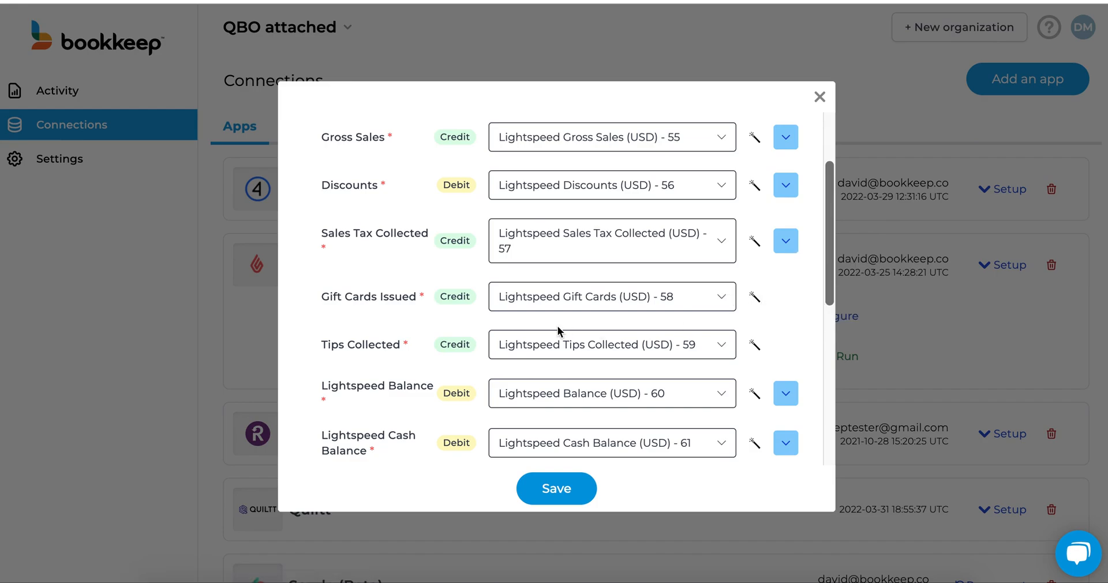
scroll(558, 330, down, 1)
scroll(558, 329, down, 3)
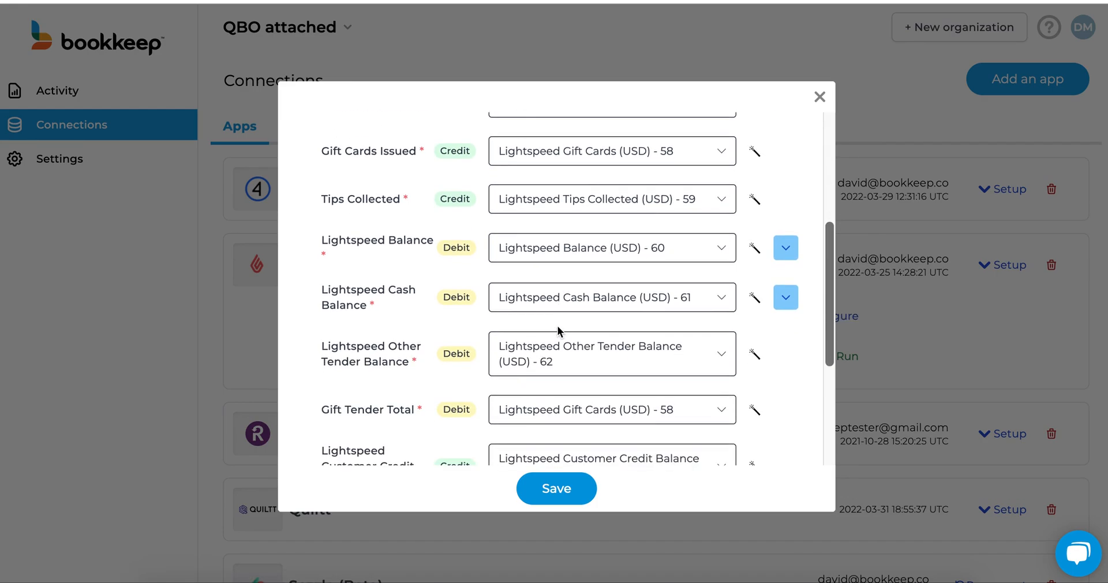
scroll(555, 334, up, 5)
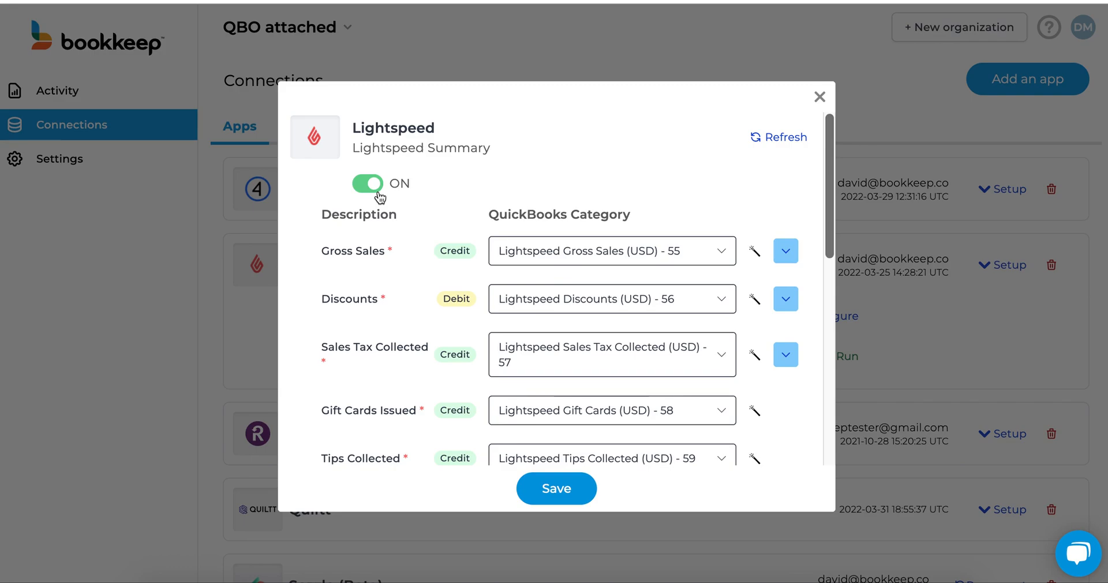
click(820, 97)
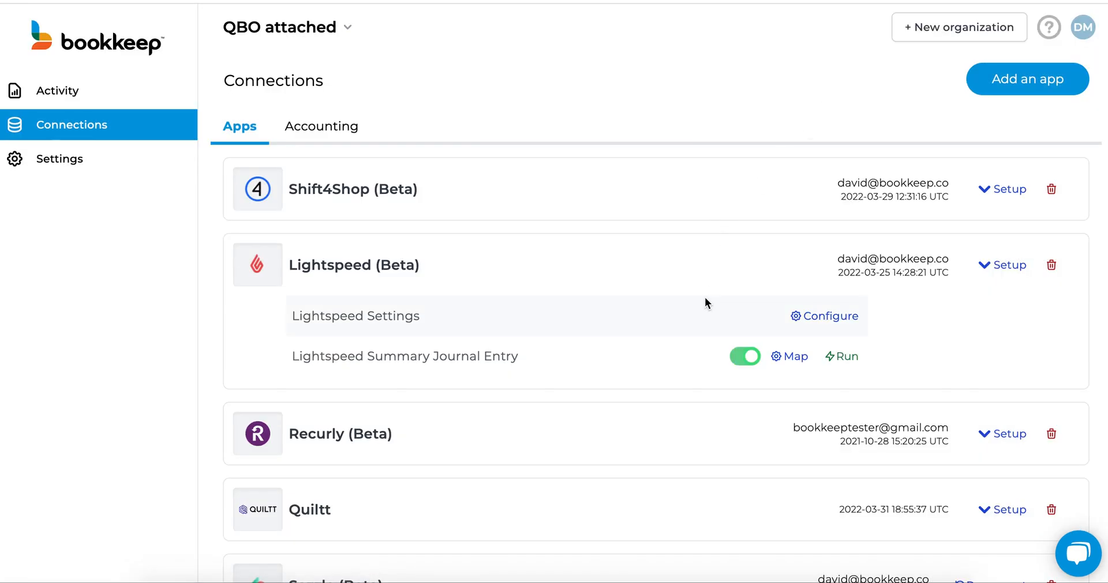
Step: Run the Lightspeed Summary journal entry for the report date 2022-04-01 and collapse the Lightspeed setup
click(855, 364)
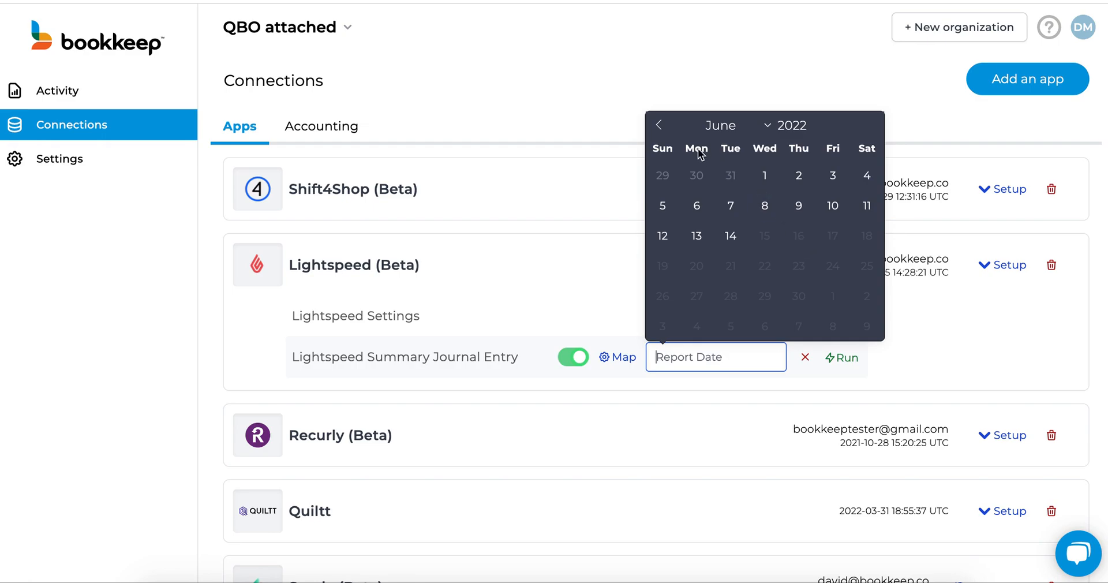
click(659, 126)
click(659, 126)
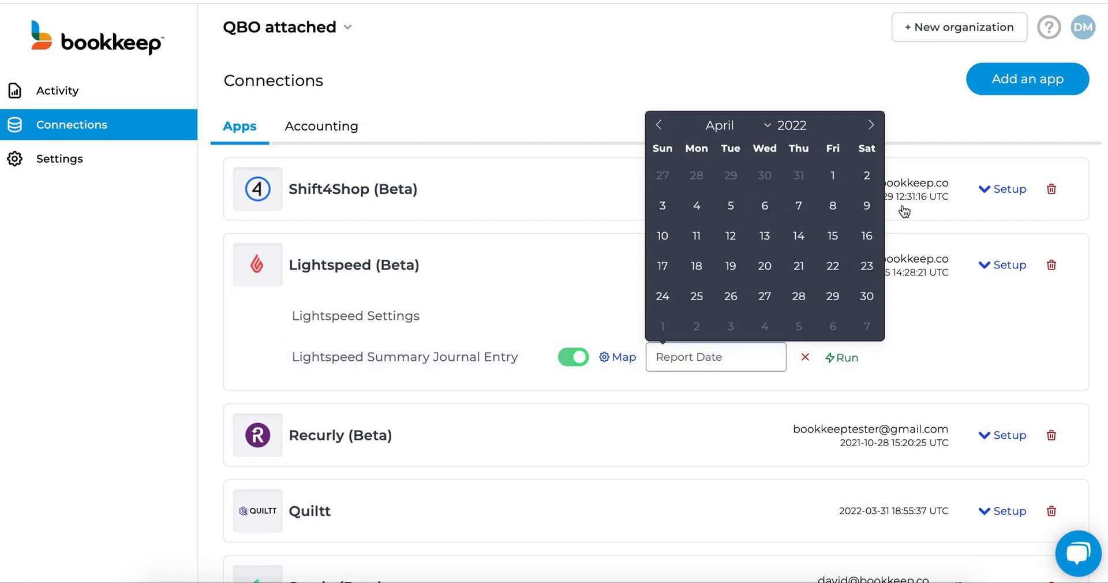
click(832, 175)
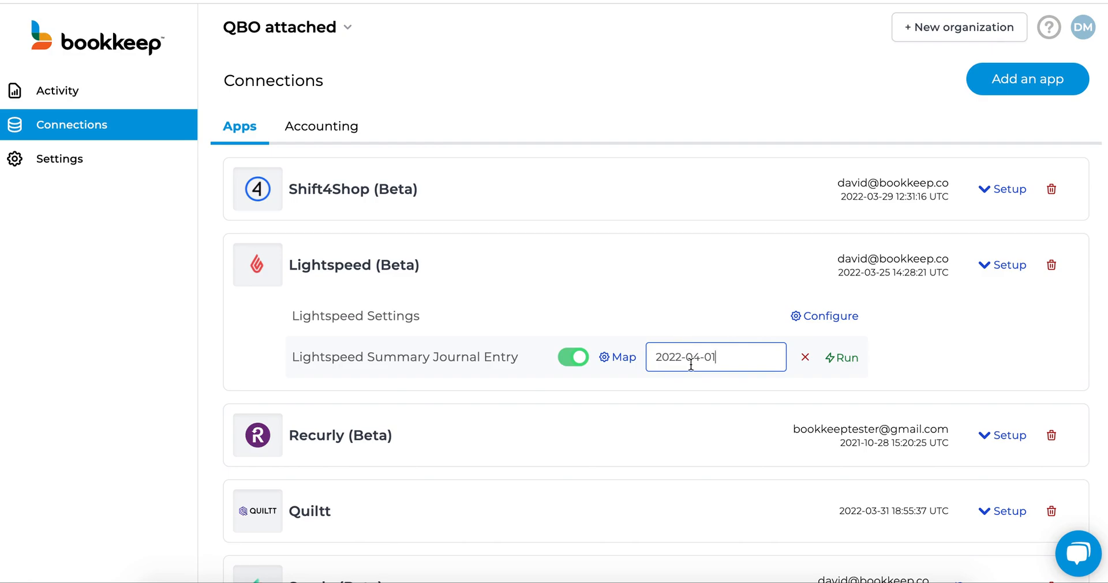
click(841, 362)
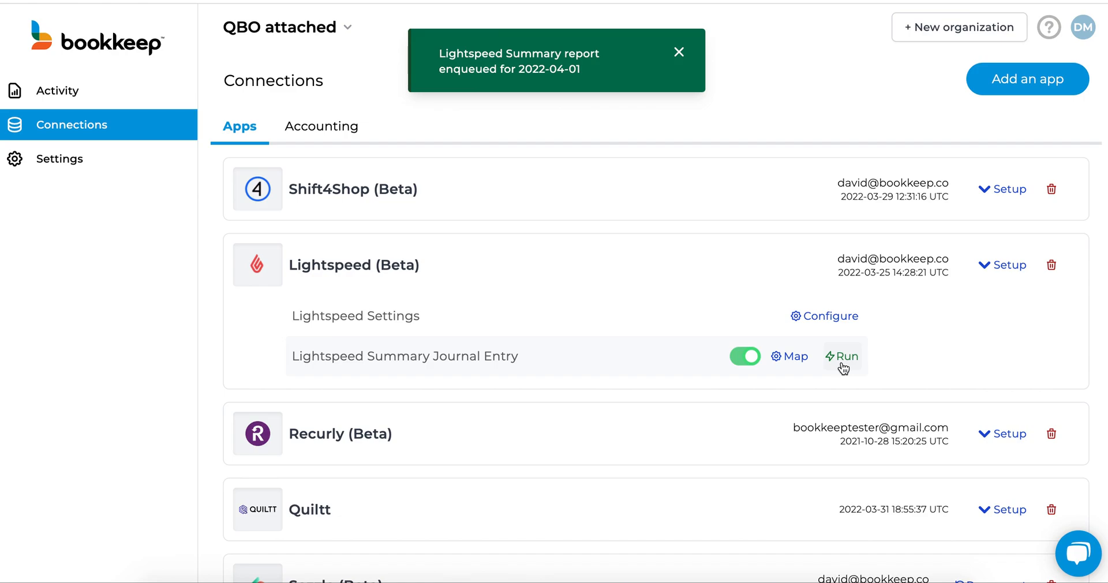
click(714, 274)
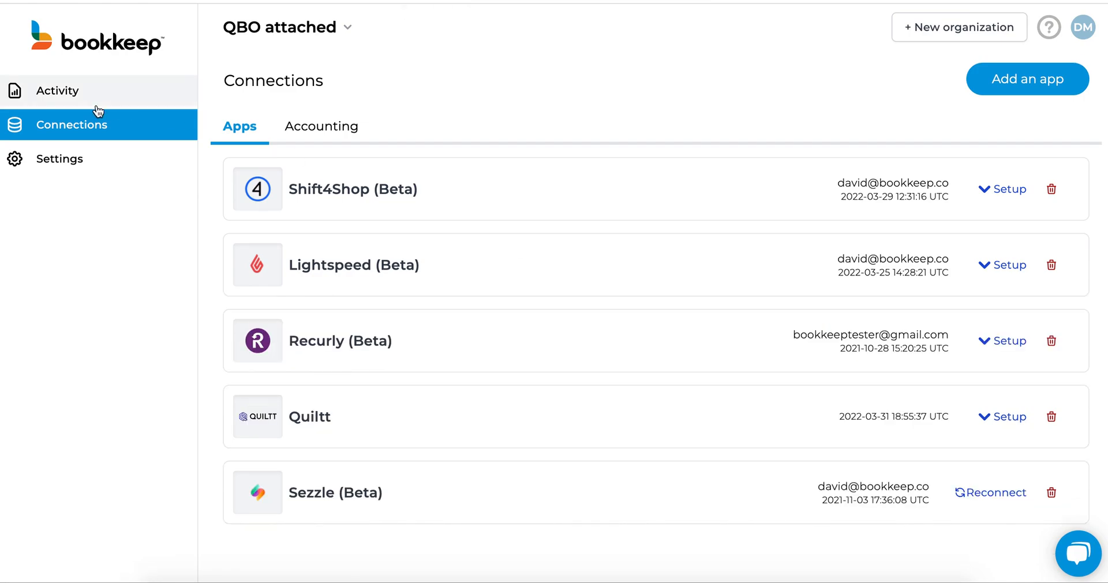
Step: Open the activity log, check the available report types, and filter the Lightspeed Summary entries to Posted ones
click(52, 101)
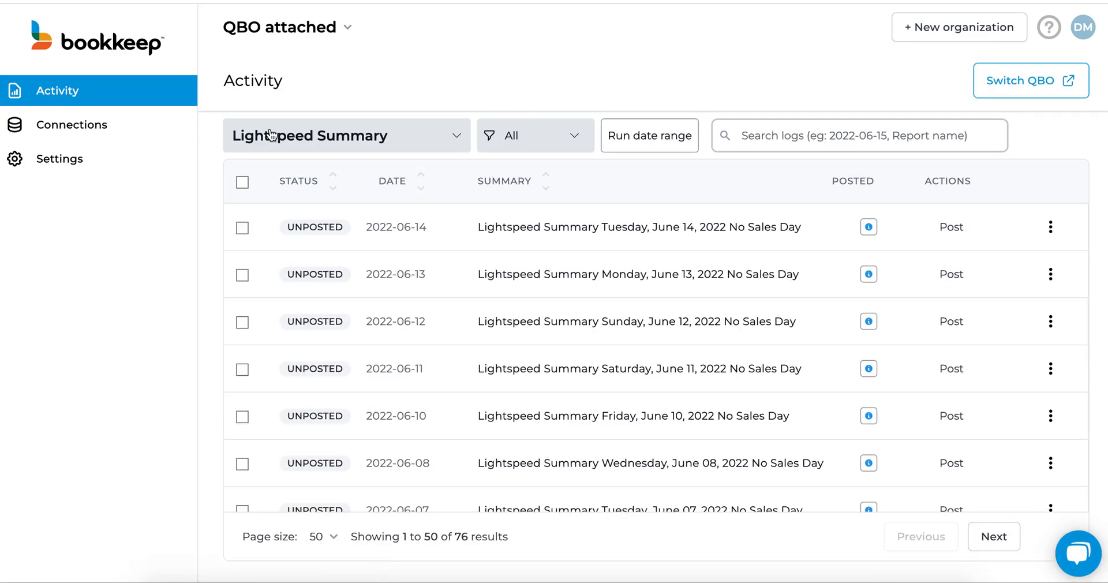
click(328, 147)
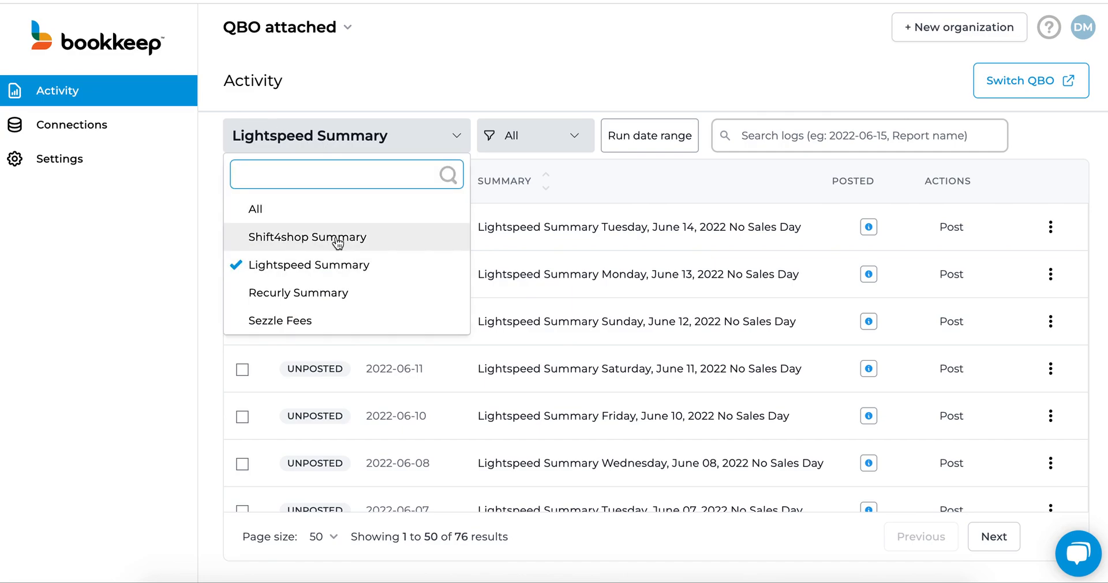
click(393, 95)
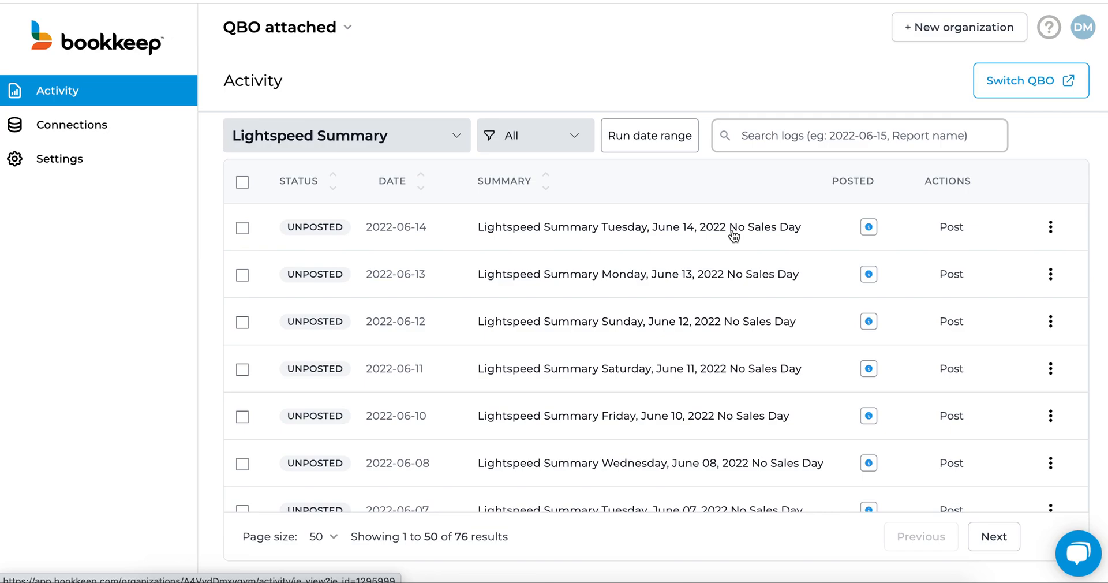
click(518, 136)
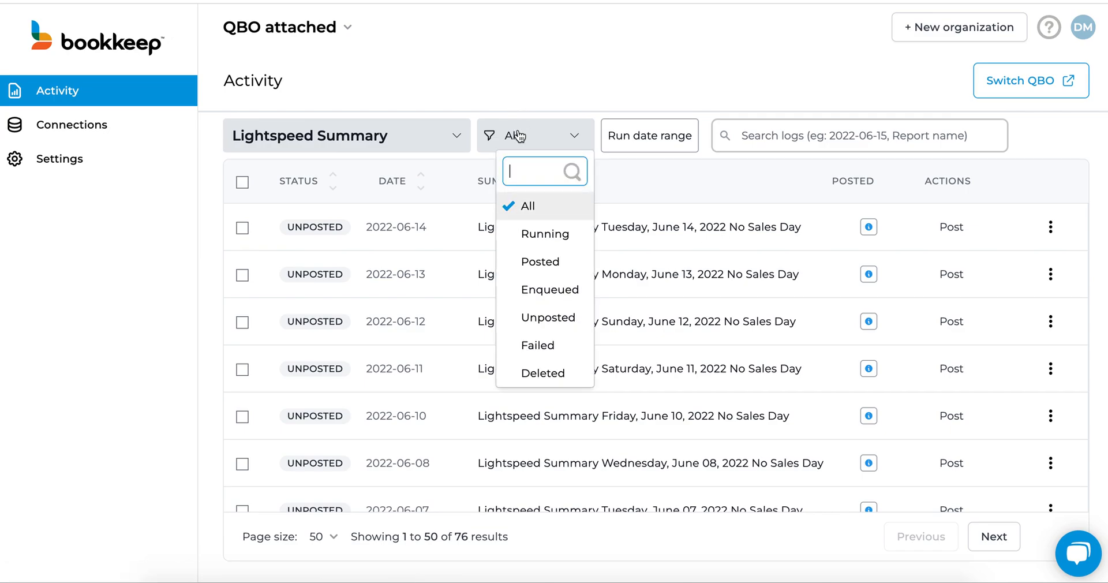
click(540, 263)
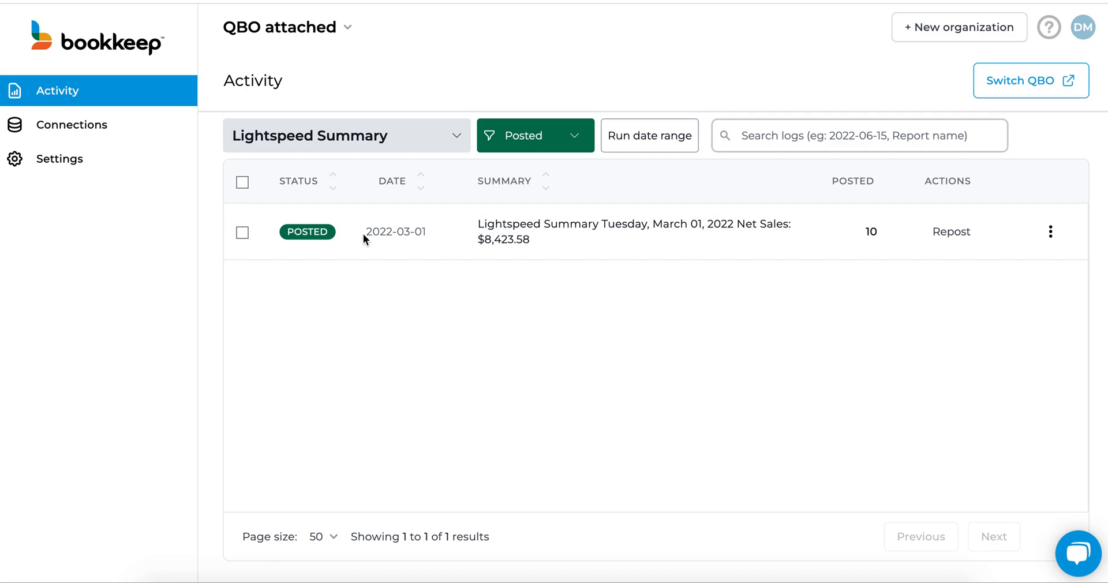
Step: Review the debits, credits and totals of the posted March 01, 2022 Lightspeed Summary without saving, and switch to its journal entry in QuickBooks
click(519, 230)
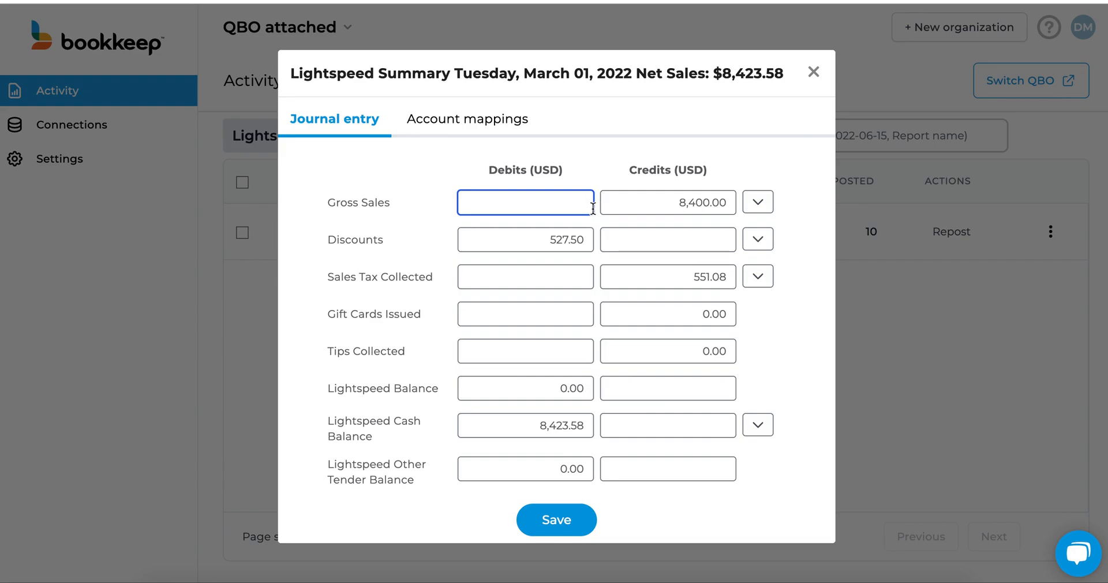
scroll(593, 208, down, 1)
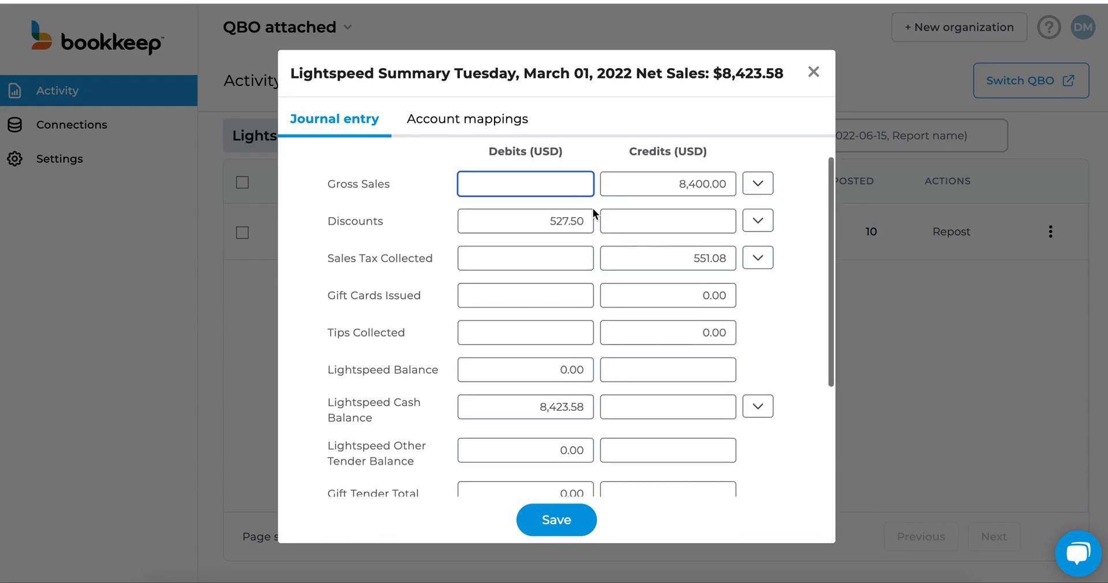
scroll(593, 208, up, 1)
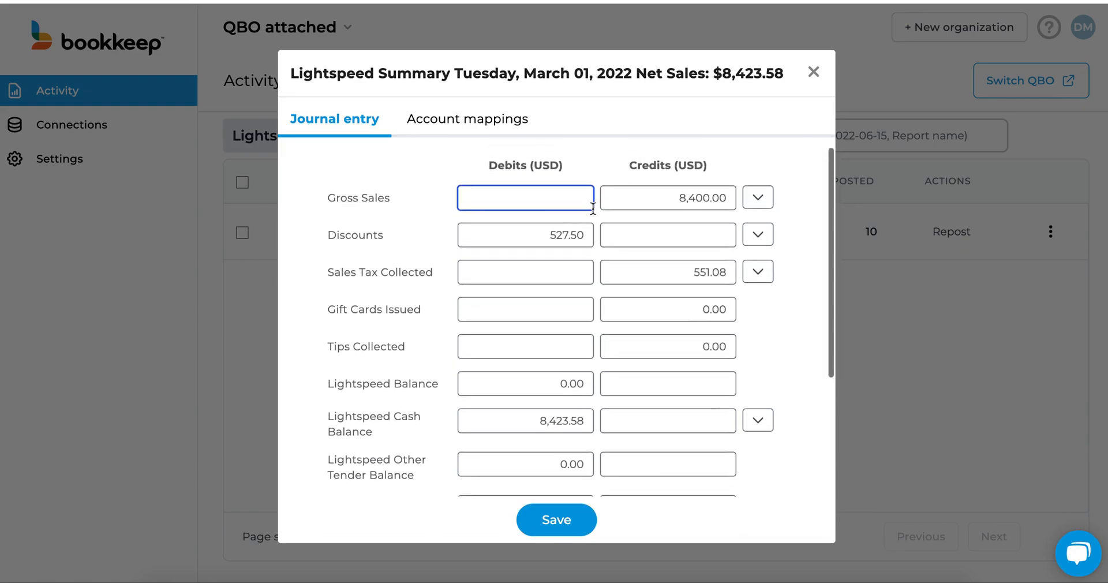
scroll(593, 208, down, 3)
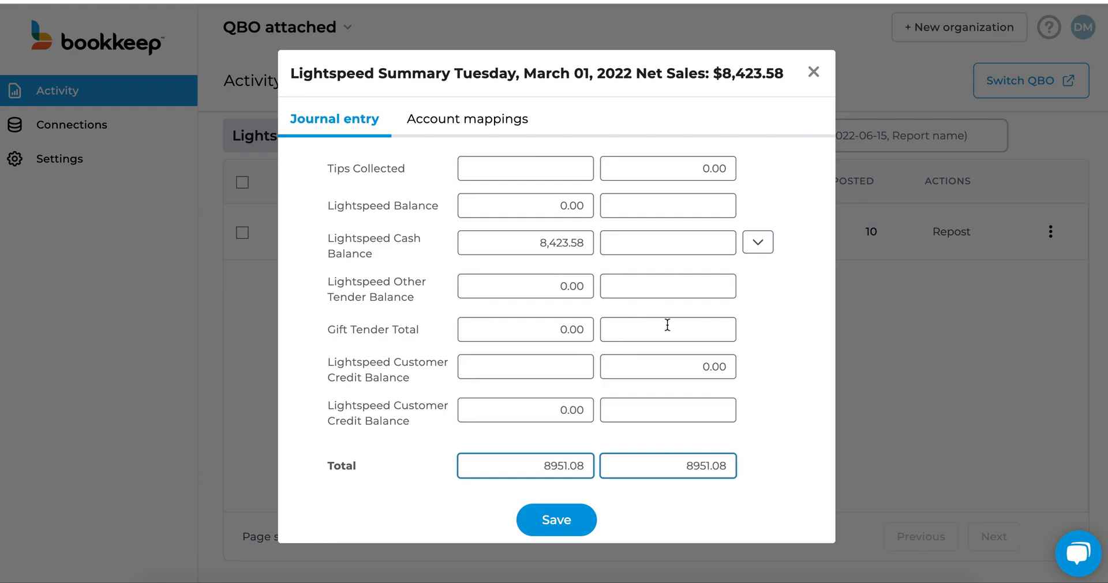
click(814, 73)
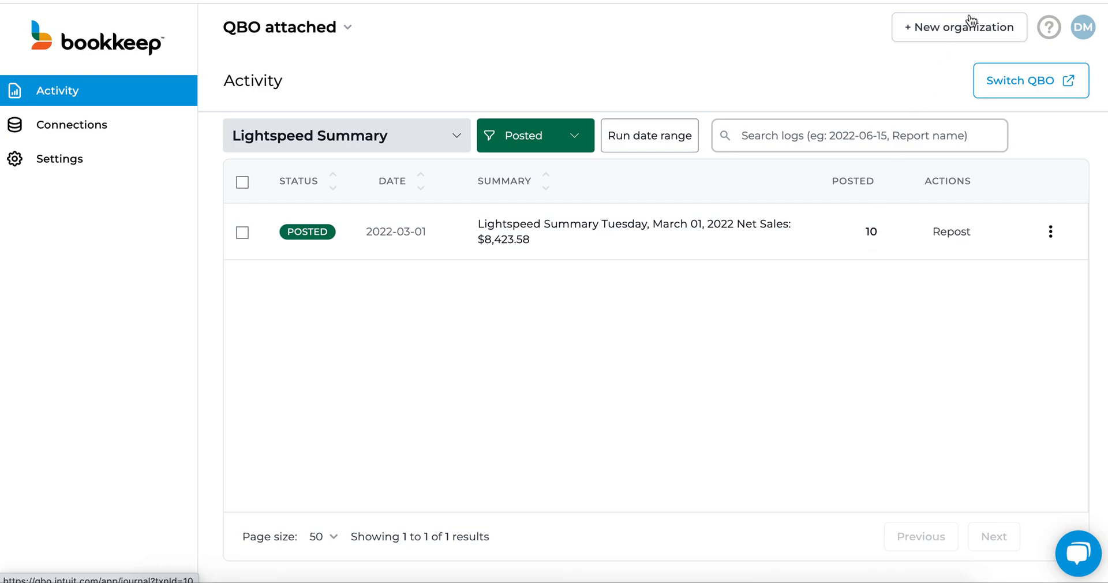
key(ctrl+Tab)
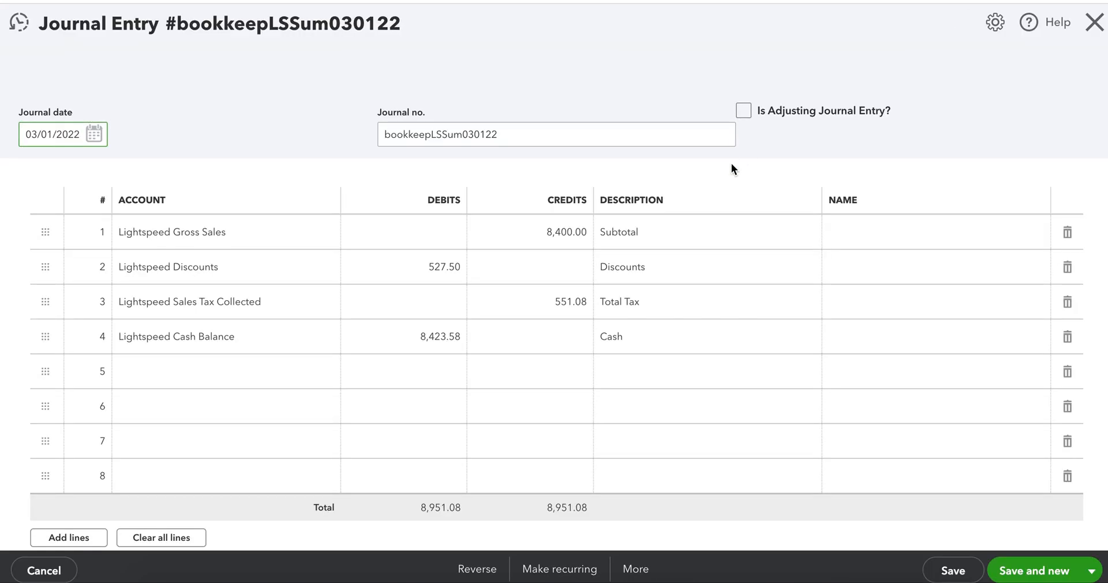